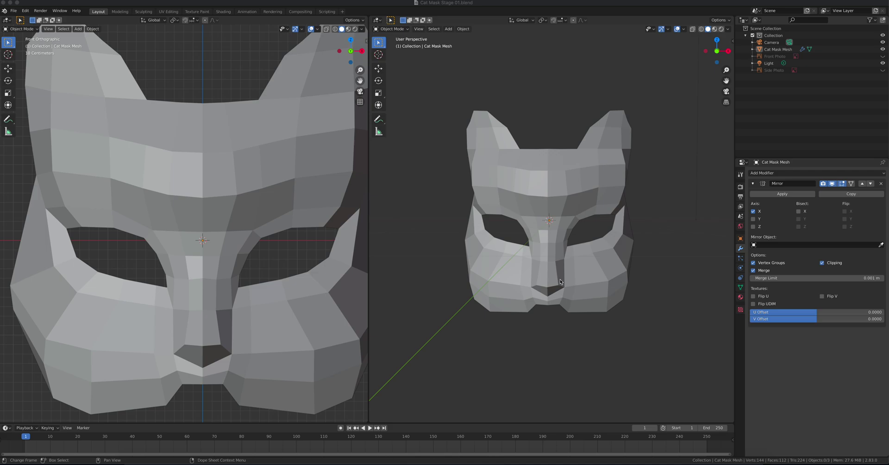
- Compare the cat mask against the front and side reference photos, then hide both photos again
{"action": "middle_click_drag", "start_coordinate": [552, 267], "coordinate": [698, 195]}
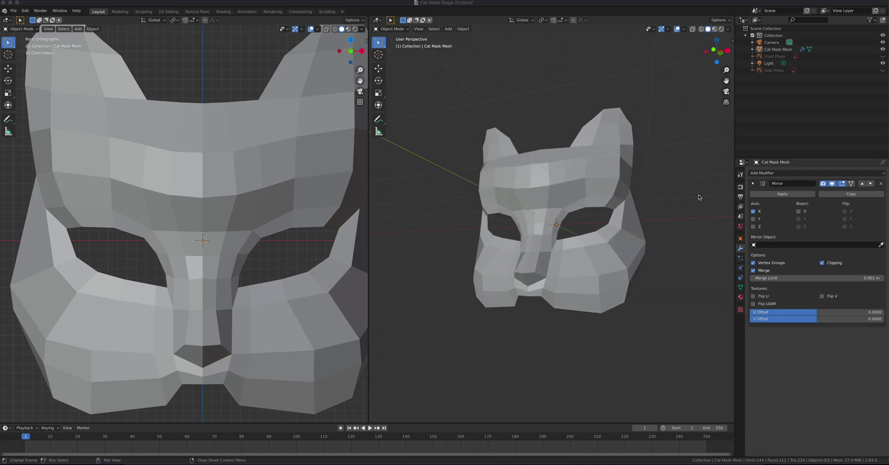
{"action": "left_click", "coordinate": [883, 56]}
{"action": "left_click", "coordinate": [882, 69]}
{"action": "middle_click_drag", "start_coordinate": [664, 152], "coordinate": [585, 176]}
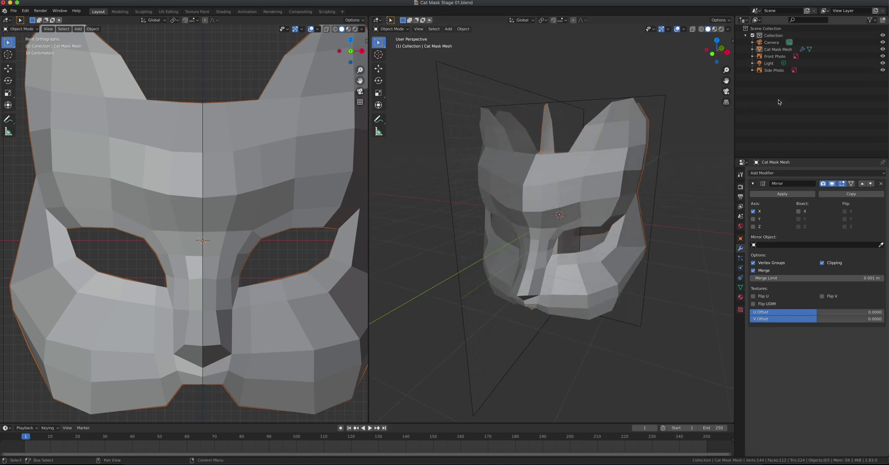
{"action": "left_click", "coordinate": [883, 70]}
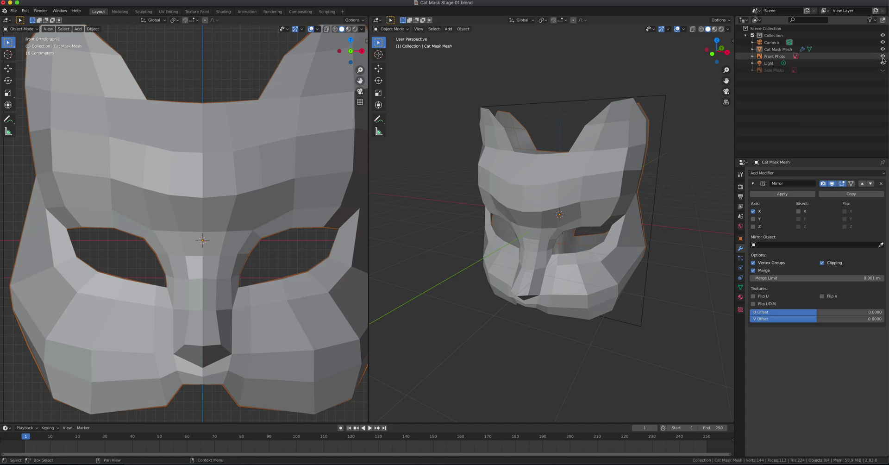
{"action": "left_click", "coordinate": [883, 56]}
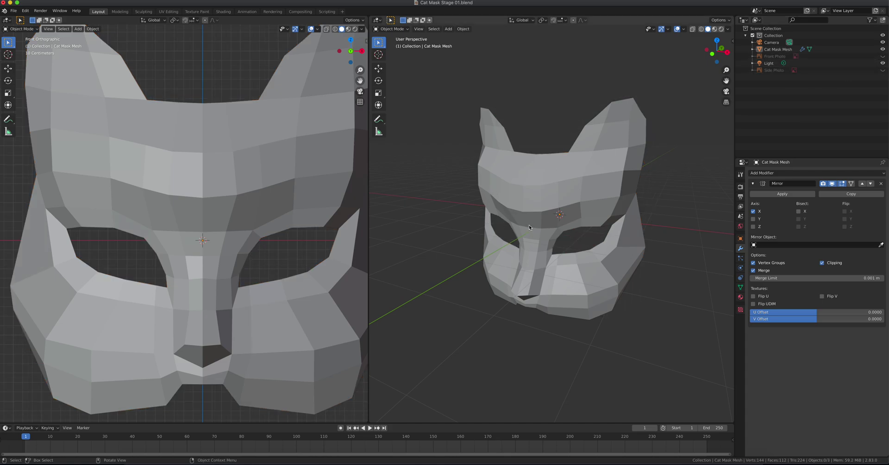
- Select the Cat Mask Mesh, apply Shade Smooth and inspect it up close
{"action": "middle_click_drag", "start_coordinate": [529, 224], "coordinate": [544, 215]}
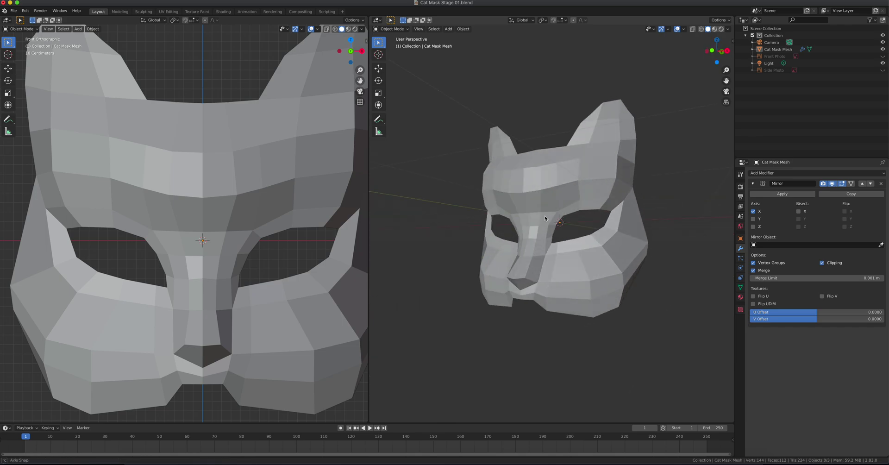
{"action": "scroll", "coordinate": [545, 215], "scroll_direction": "up", "scroll_amount": 2}
{"action": "scroll", "coordinate": [546, 216], "scroll_direction": "up", "scroll_amount": 2}
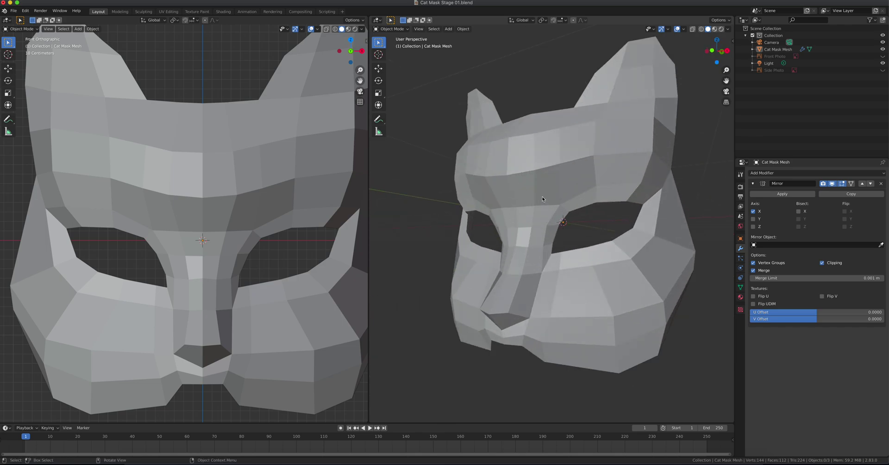
{"action": "left_click", "coordinate": [543, 199]}
{"action": "right_click", "coordinate": [542, 186]}
{"action": "left_click", "coordinate": [552, 189]}
{"action": "middle_click_drag", "start_coordinate": [552, 189], "coordinate": [559, 194]}
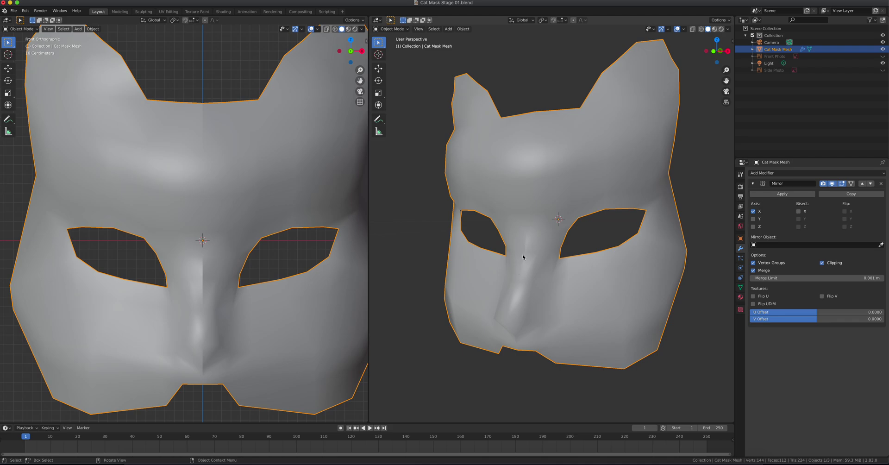
{"action": "scroll", "coordinate": [543, 227], "scroll_direction": "up", "scroll_amount": 5}
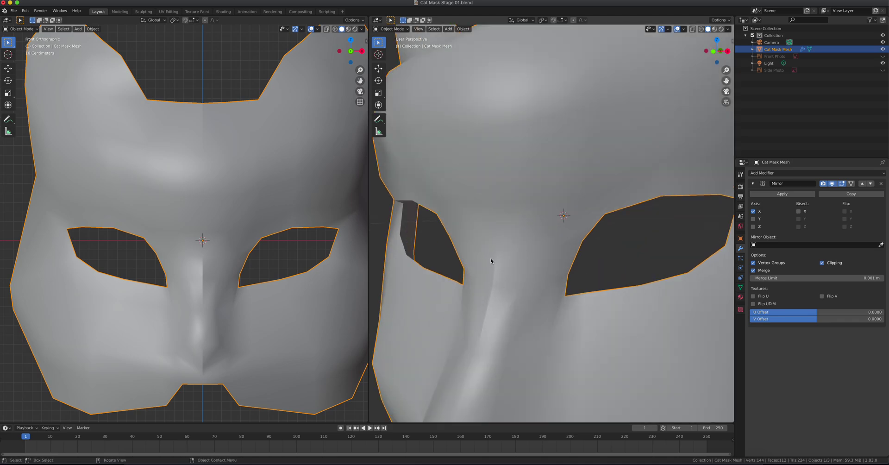
{"action": "scroll", "coordinate": [490, 259], "scroll_direction": "down", "scroll_amount": 5}
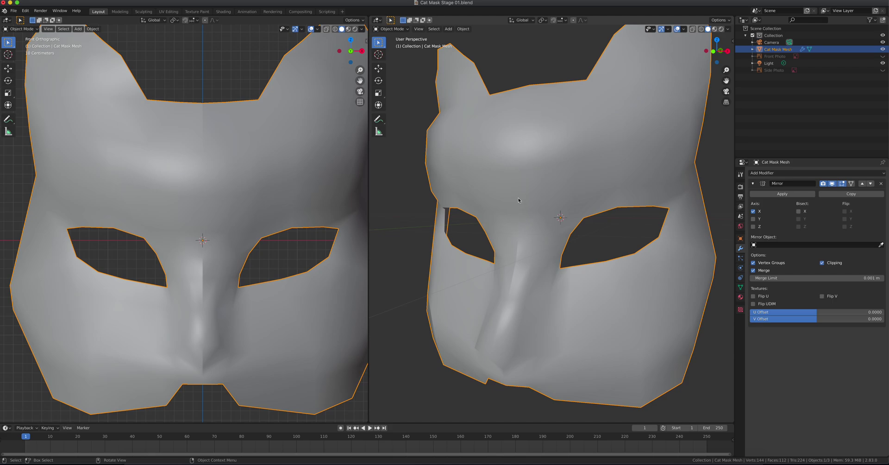
- In side view, move the centre-line vertices along X onto the symmetry line, then return to Object Mode
{"action": "key", "text": "Tab"}
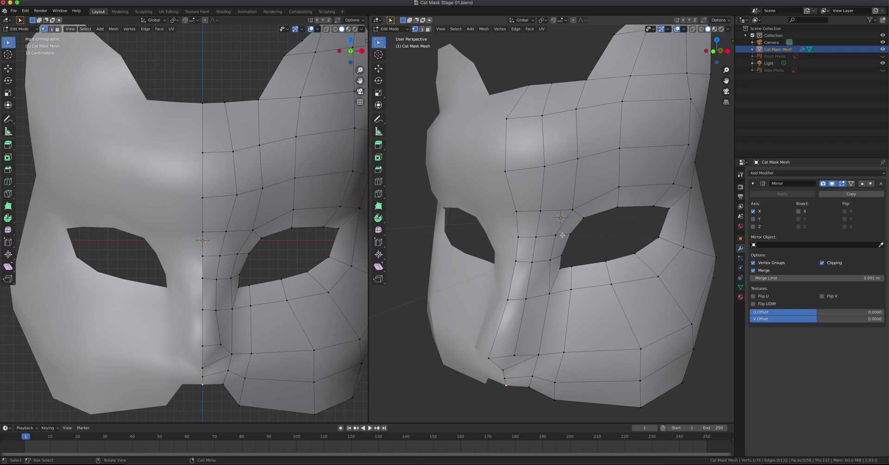
{"action": "key", "text": "KP_3"}
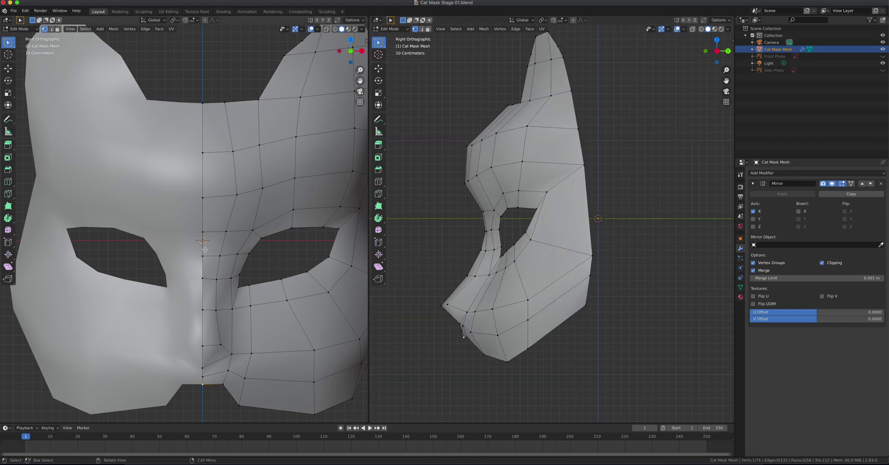
{"action": "left_click_drag", "start_coordinate": [189, 85], "coordinate": [208, 411]}
{"action": "key", "text": "g"}
{"action": "key", "text": "x"}
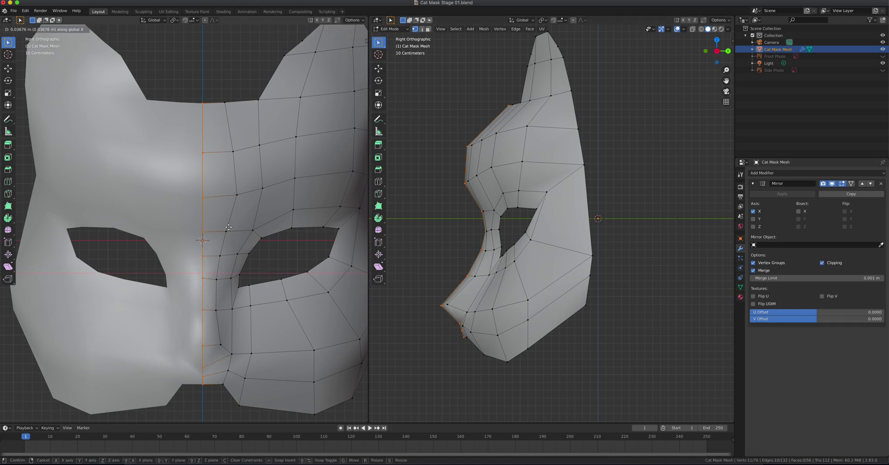
{"action": "left_click", "coordinate": [246, 226]}
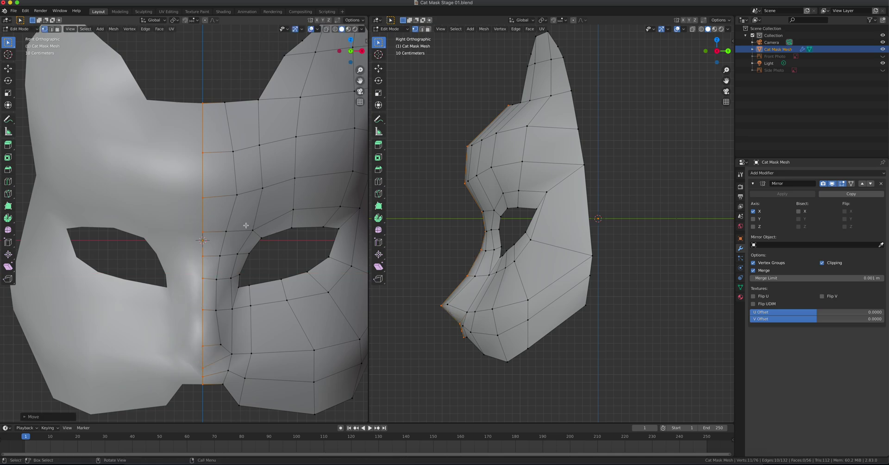
{"action": "key", "text": "Tab"}
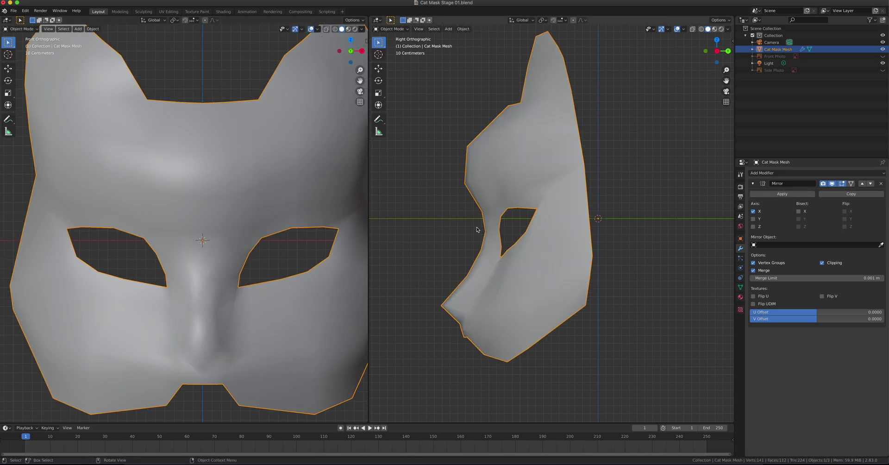
{"action": "middle_click_drag", "start_coordinate": [446, 225], "coordinate": [715, 272]}
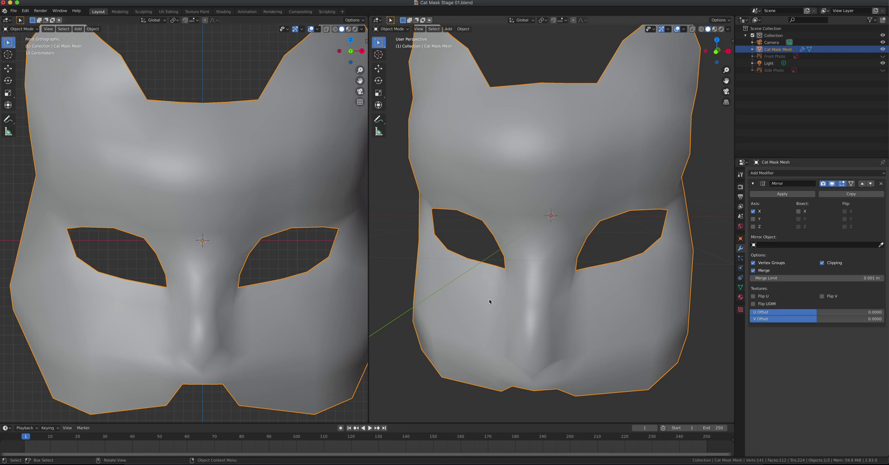
{"action": "middle_click_drag", "start_coordinate": [529, 307], "coordinate": [544, 292]}
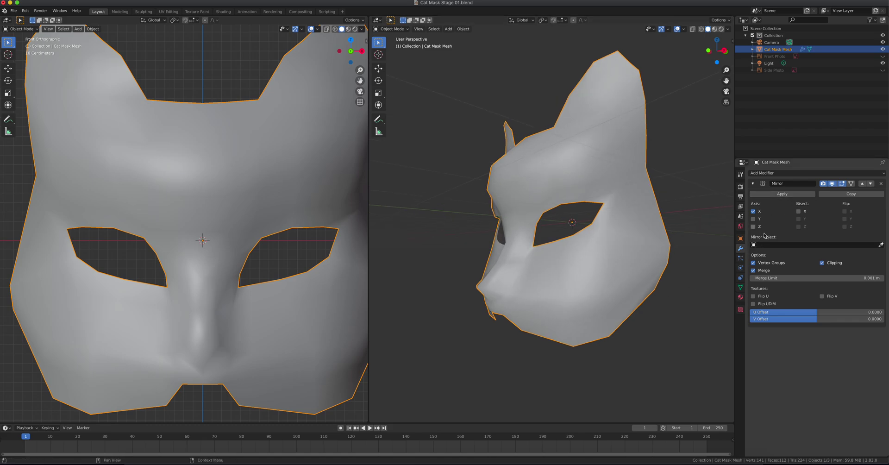
- Add a Solidify modifier below Mirror and raise its thickness to 0.09 m, checking it in wireframe
{"action": "left_click", "coordinate": [783, 174]}
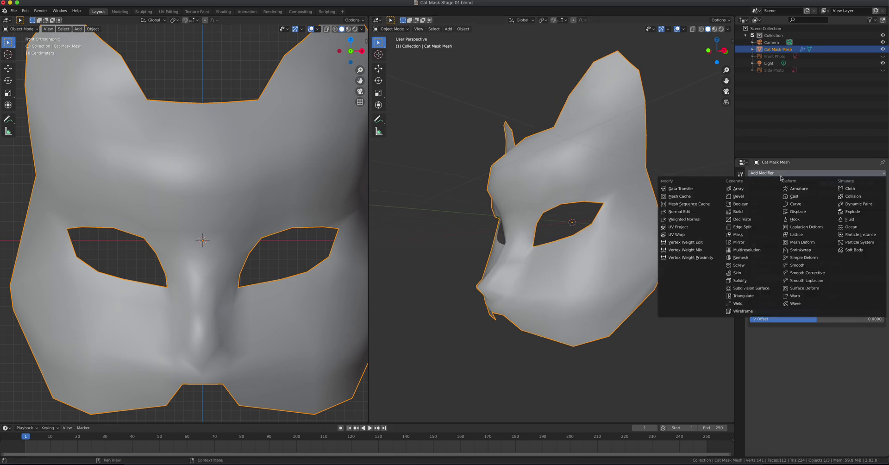
{"action": "left_click", "coordinate": [761, 280]}
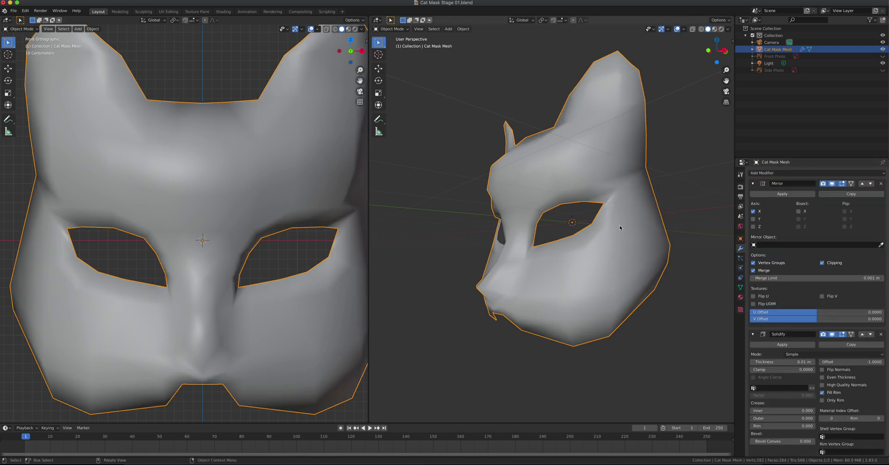
{"action": "middle_click_drag", "start_coordinate": [703, 265], "coordinate": [558, 231]}
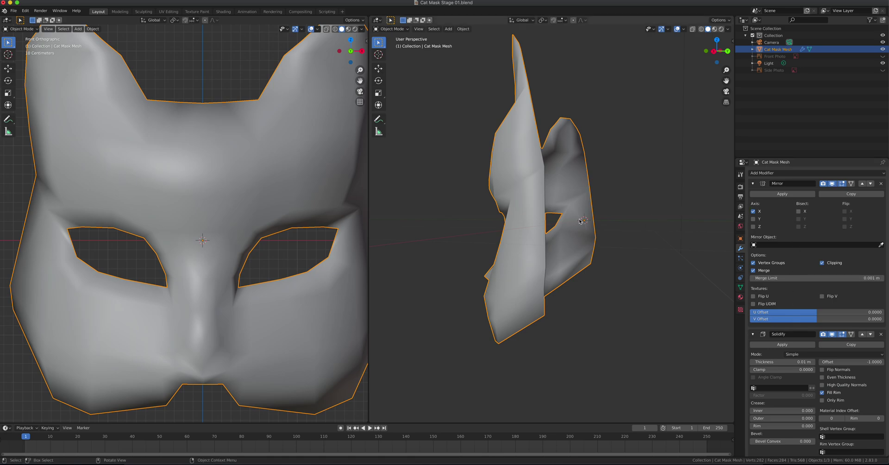
{"action": "middle_click_drag", "start_coordinate": [531, 215], "coordinate": [518, 203]}
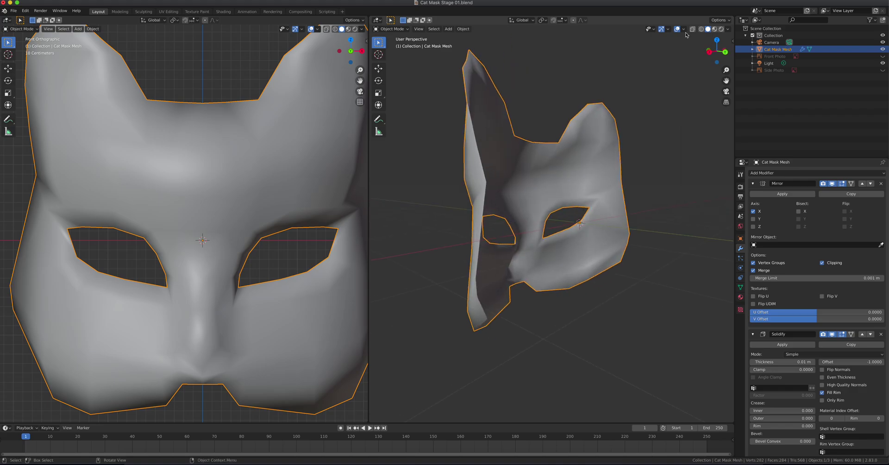
{"action": "left_click", "coordinate": [701, 30]}
{"action": "scroll", "coordinate": [594, 160], "scroll_direction": "up", "scroll_amount": 5}
{"action": "middle_click_drag", "start_coordinate": [568, 200], "coordinate": [590, 192]}
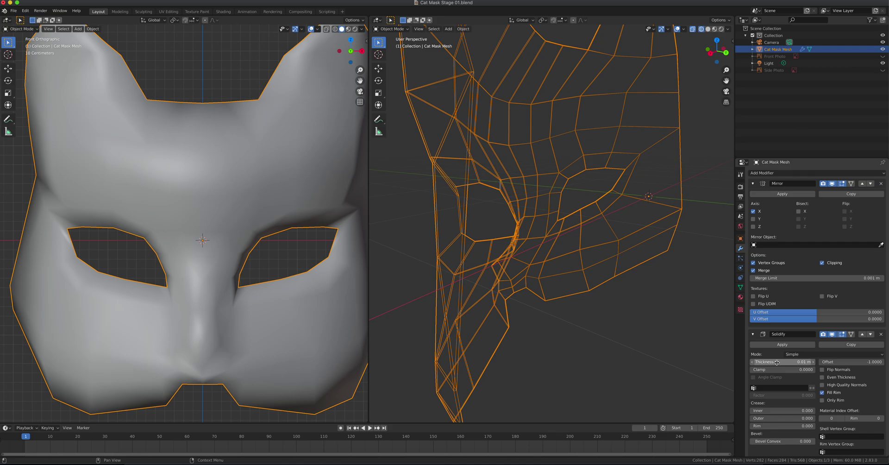
{"action": "mouse_move", "coordinate": [783, 362]}
{"action": "left_mouse_down"}
{"action": "mouse_move", "coordinate": [806, 362]}
{"action": "mouse_move", "coordinate": [777, 363]}
{"action": "left_mouse_up"}
{"action": "middle_click_drag", "start_coordinate": [533, 255], "coordinate": [623, 220]}
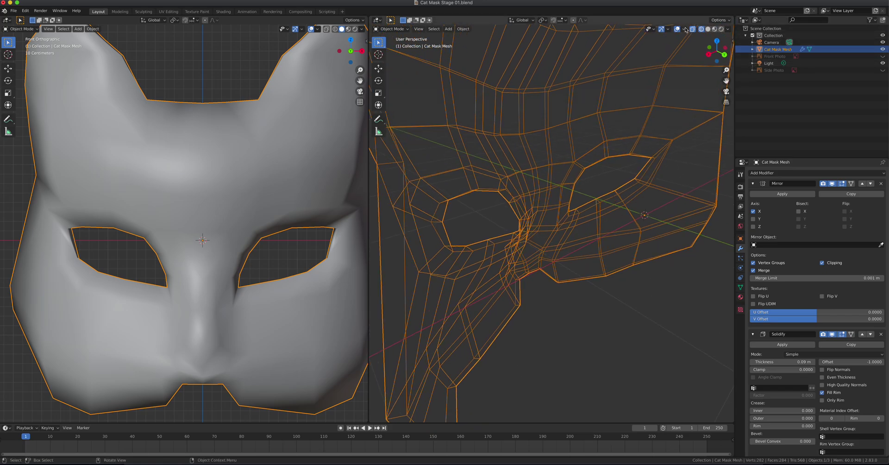
- Return to Solid shading and inspect the 0.09 m shell from the side and front
{"action": "left_click", "coordinate": [708, 29]}
{"action": "middle_click_drag", "start_coordinate": [545, 230], "coordinate": [598, 243]}
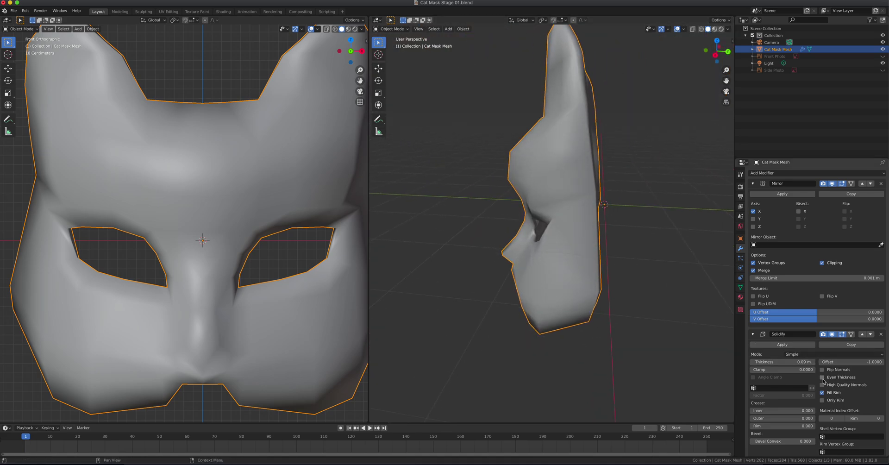
{"action": "middle_click_drag", "start_coordinate": [575, 260], "coordinate": [668, 244]}
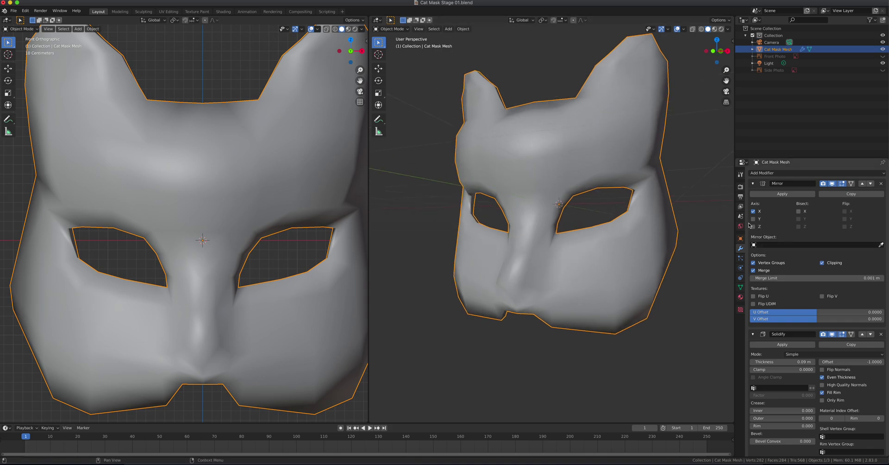
- Add a Subdivision Surface modifier and view the smoothed mask in wireframe
{"action": "left_click", "coordinate": [765, 172]}
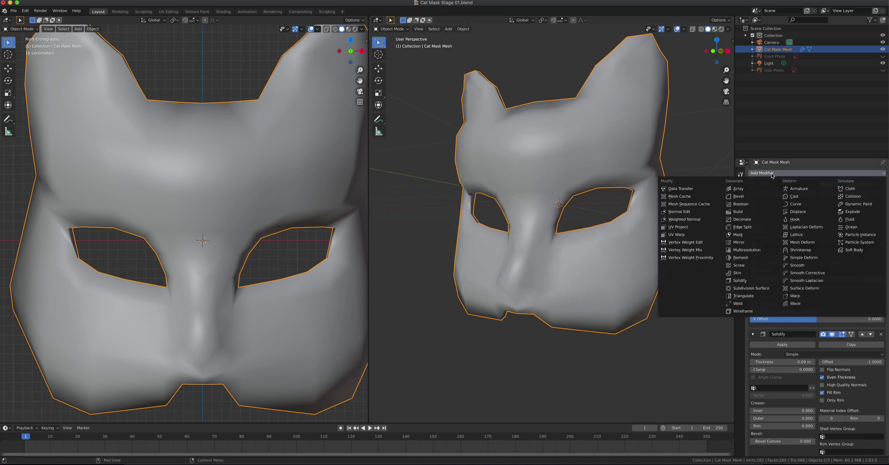
{"action": "left_click", "coordinate": [739, 241]}
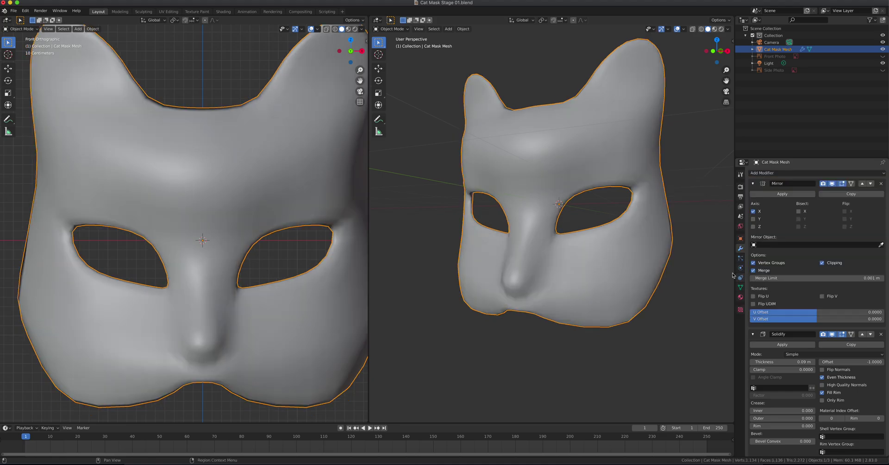
{"action": "middle_click_drag", "start_coordinate": [551, 185], "coordinate": [551, 221]}
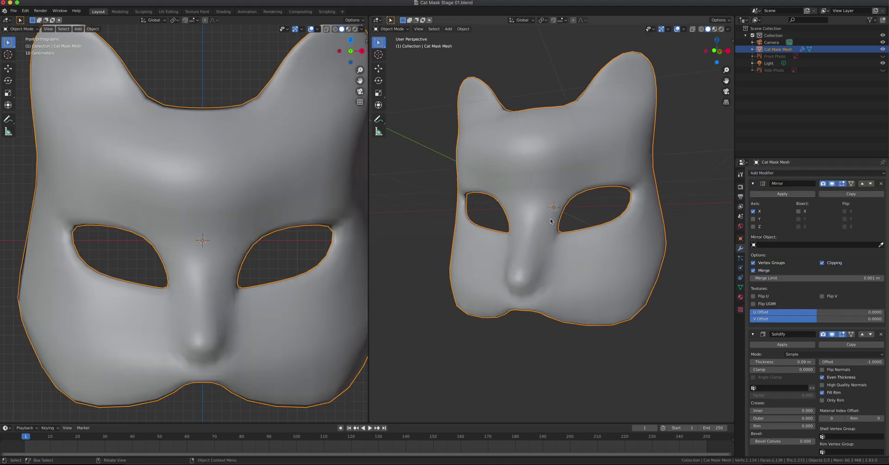
{"action": "left_click", "coordinate": [702, 31]}
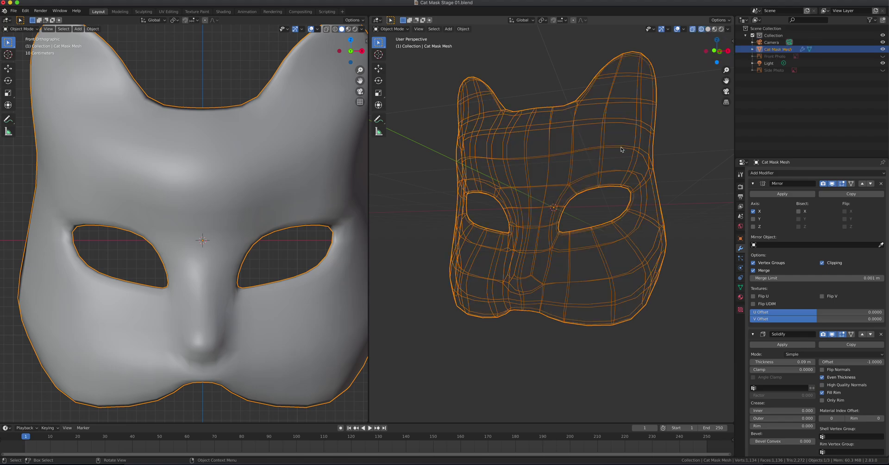
{"action": "middle_click_drag", "start_coordinate": [608, 163], "coordinate": [589, 263]}
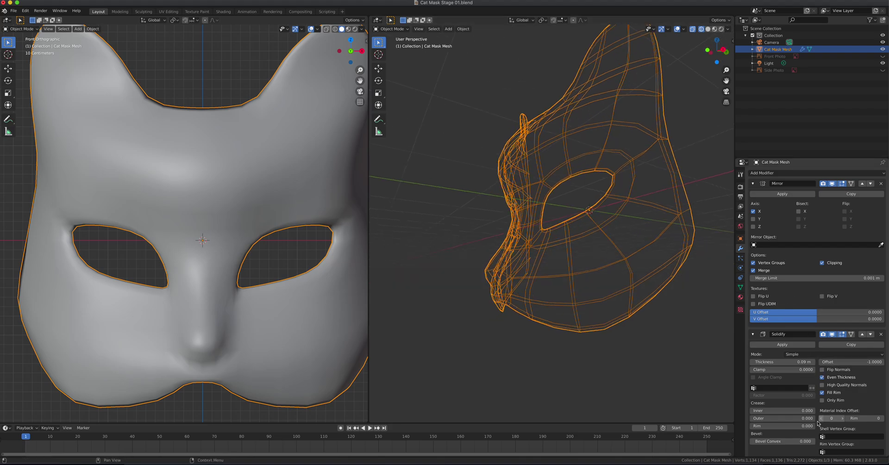
{"action": "scroll", "coordinate": [810, 391], "scroll_direction": "down", "scroll_amount": 3}
{"action": "scroll", "coordinate": [810, 391], "scroll_direction": "down", "scroll_amount": 2}
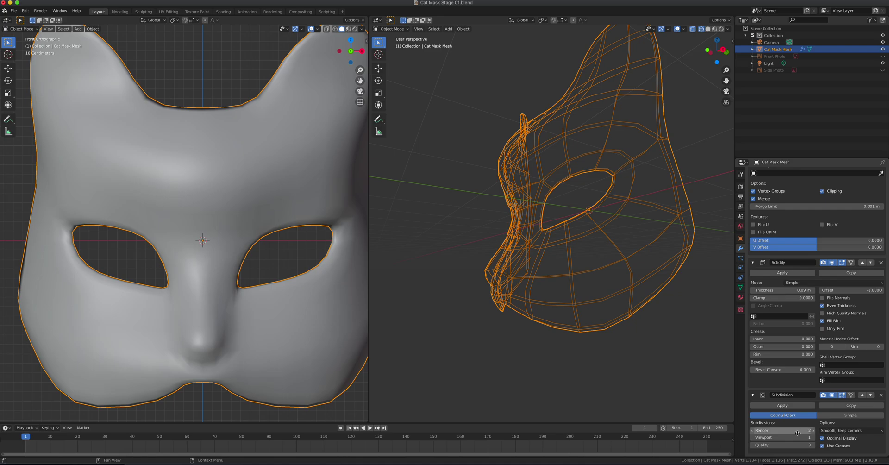
- Raise the Subdivision viewport level to 2 and show the mask solid-shaded again
{"action": "left_click", "coordinate": [813, 437]}
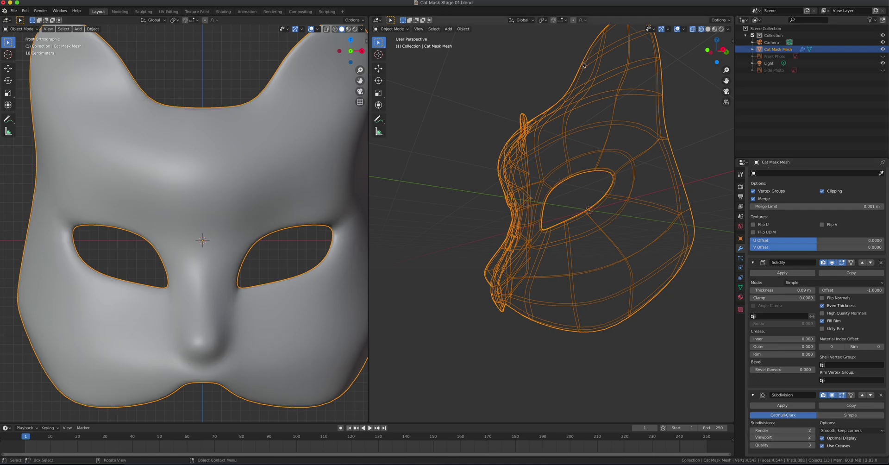
{"action": "middle_click_drag", "start_coordinate": [579, 109], "coordinate": [576, 139]}
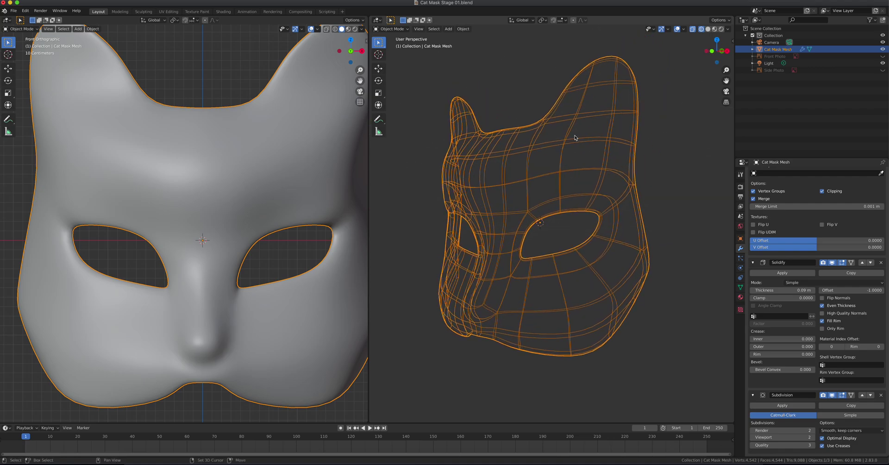
{"action": "left_click", "coordinate": [708, 29]}
{"action": "middle_click_drag", "start_coordinate": [468, 226], "coordinate": [490, 231]}
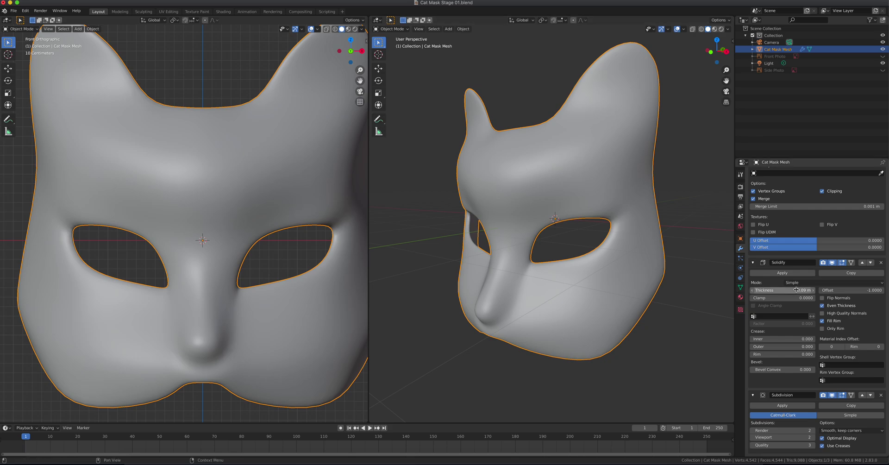
{"action": "scroll", "coordinate": [794, 290], "scroll_direction": "up", "scroll_amount": 5}
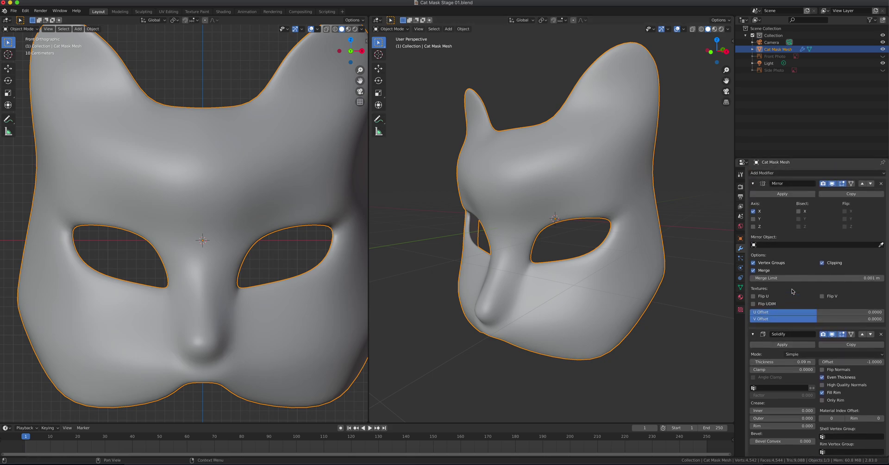
- Apply the Mirror modifier and check the full two-sided mesh in Edit Mode
{"action": "left_click", "coordinate": [783, 194]}
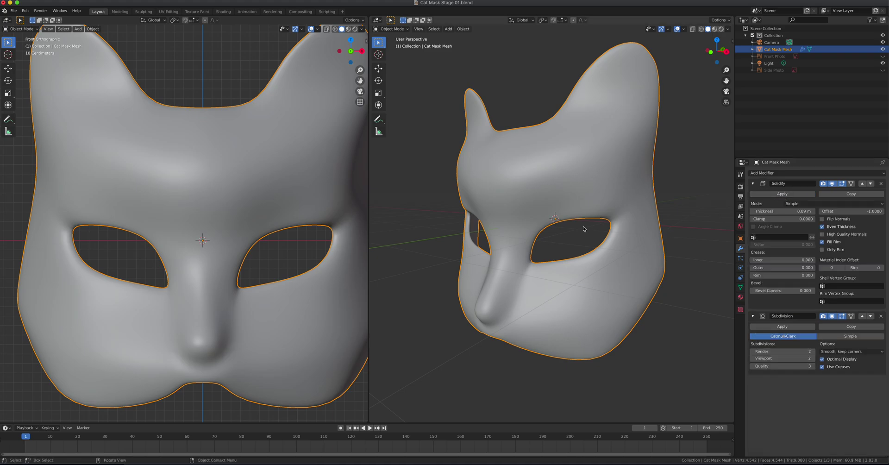
{"action": "key", "text": "Tab"}
{"action": "middle_click_drag", "start_coordinate": [574, 226], "coordinate": [604, 176]}
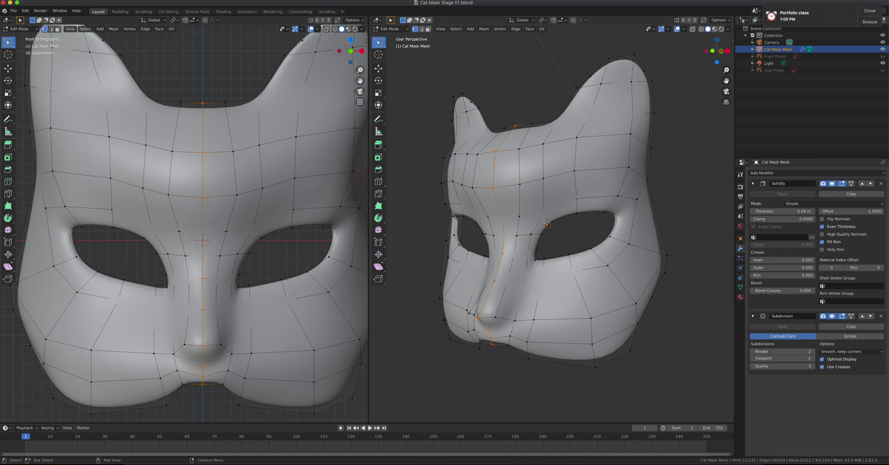
{"action": "left_click", "coordinate": [870, 11]}
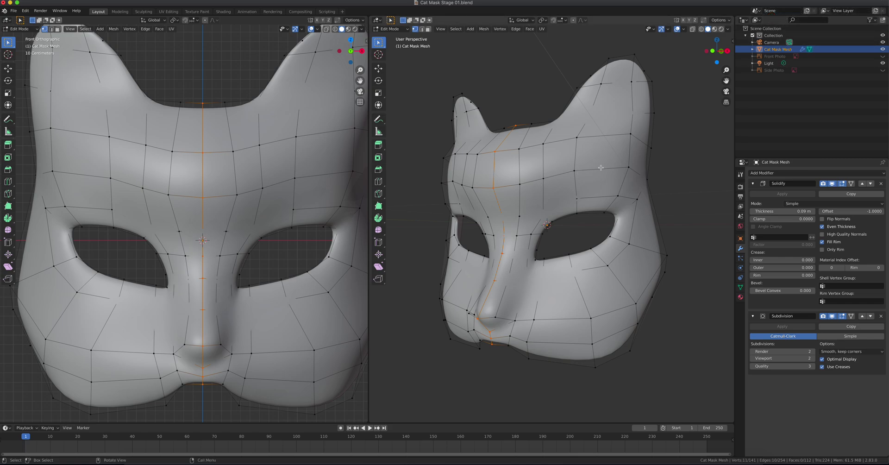
{"action": "middle_click_drag", "start_coordinate": [459, 186], "coordinate": [602, 201]}
{"action": "key", "text": "Tab"}
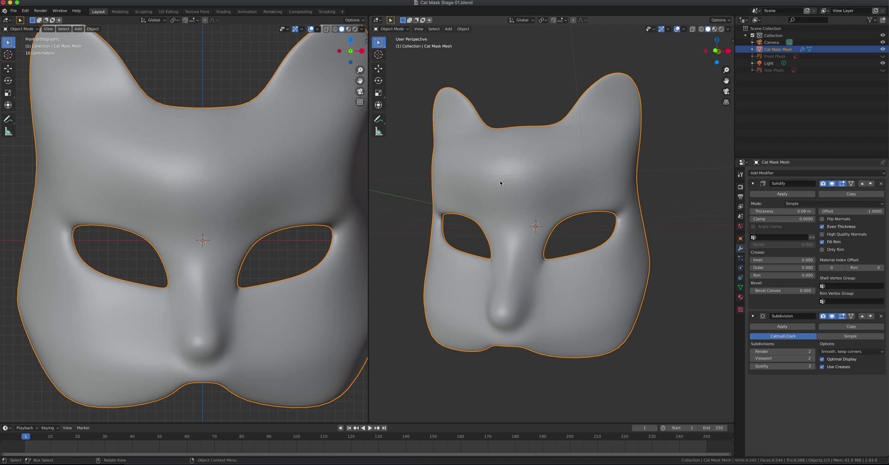
- Inspect the mirrored mesh around the eye area in Edit Mode
{"action": "middle_click_drag", "start_coordinate": [687, 198], "coordinate": [558, 223]}
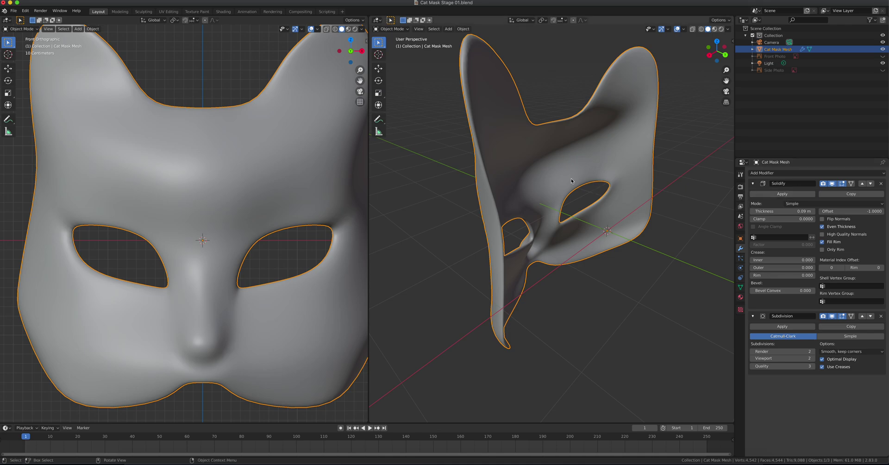
{"action": "key", "text": "Tab"}
{"action": "scroll", "coordinate": [491, 162], "scroll_direction": "up", "scroll_amount": 4}
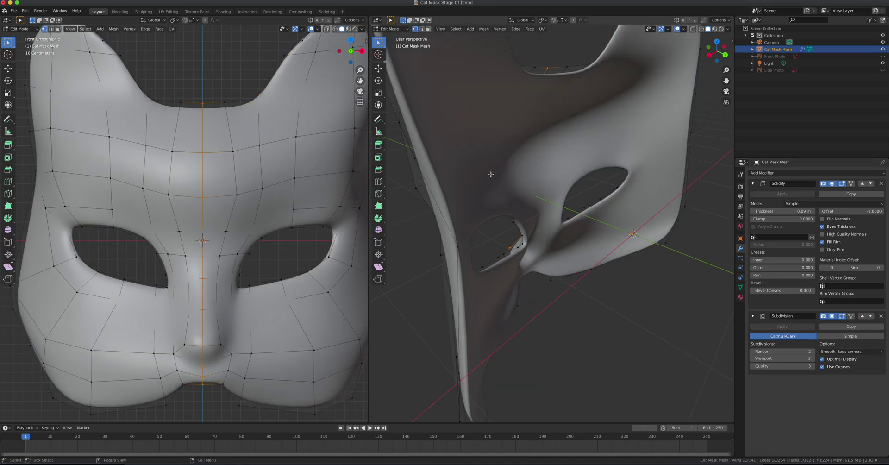
{"action": "middle_click_drag", "start_coordinate": [491, 175], "coordinate": [501, 190]}
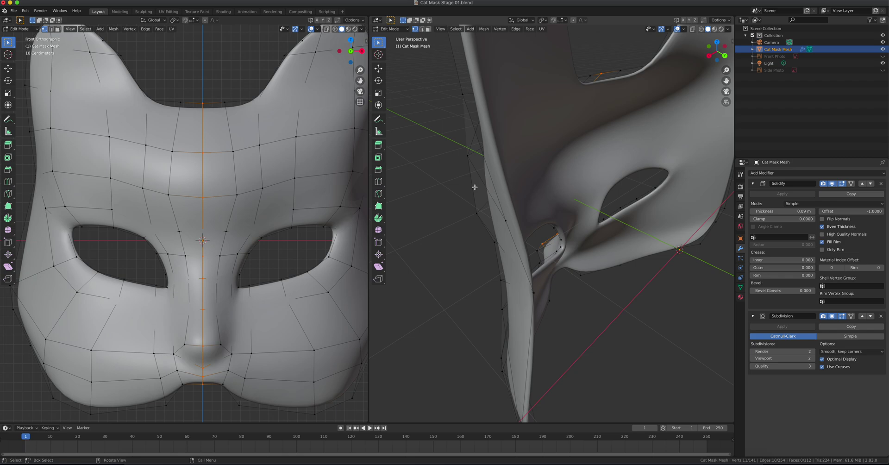
{"action": "middle_click_drag", "start_coordinate": [511, 189], "coordinate": [516, 190]}
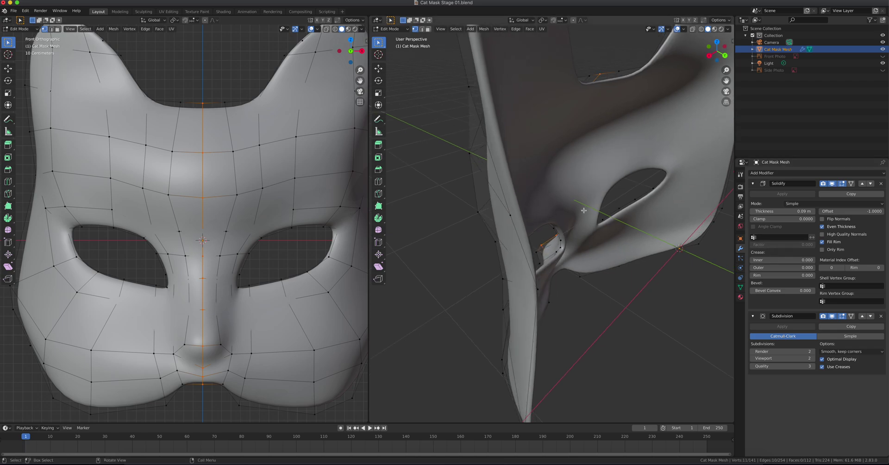
{"action": "key", "text": "Tab"}
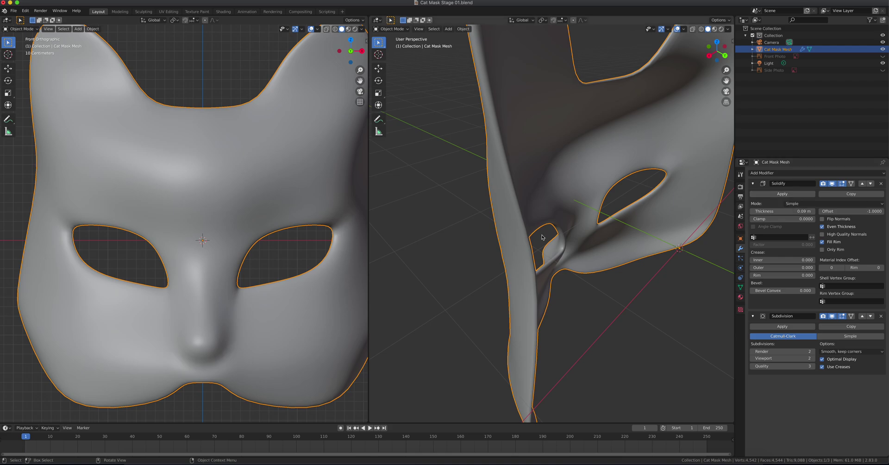
- Recheck the mesh, then apply the Solidify modifier, leaving only Subdivision
{"action": "key", "text": "Tab"}
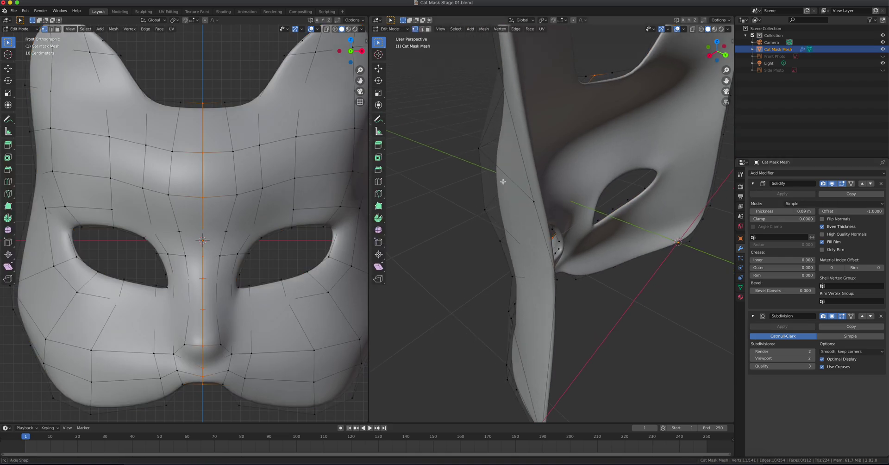
{"action": "middle_click_drag", "start_coordinate": [463, 120], "coordinate": [480, 166]}
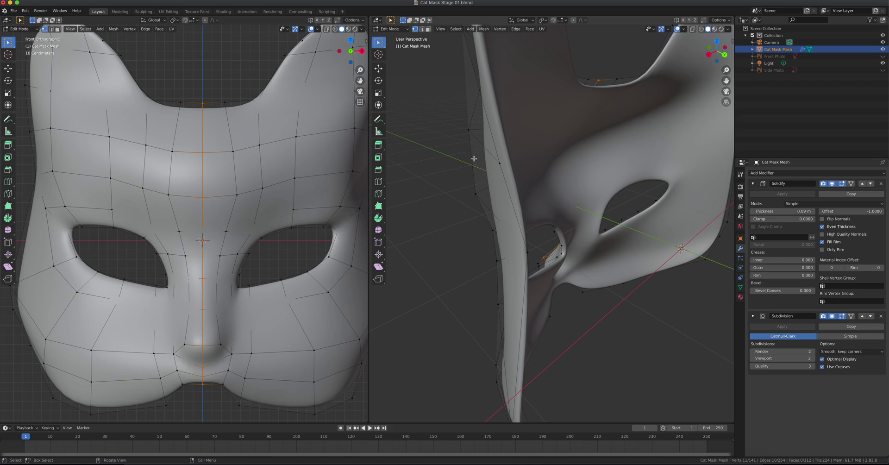
{"action": "key", "text": "Tab"}
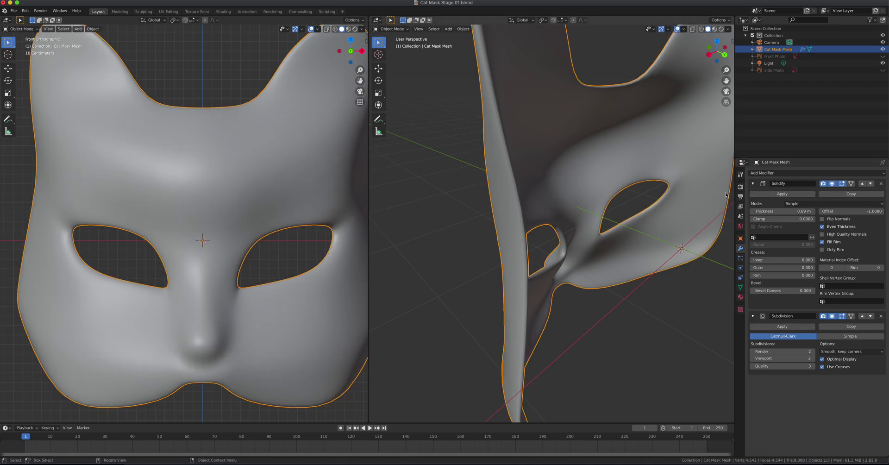
{"action": "left_click", "coordinate": [783, 193]}
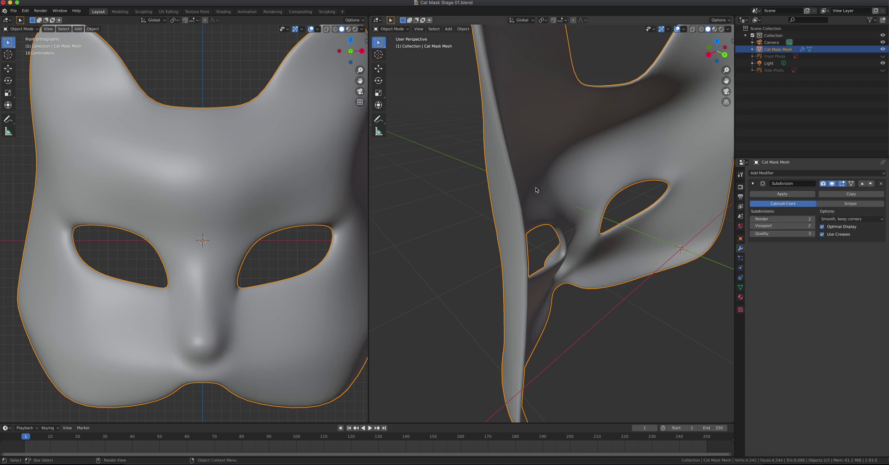
{"action": "key", "text": "Tab"}
{"action": "scroll", "coordinate": [538, 197], "scroll_direction": "left", "scroll_amount": 5}
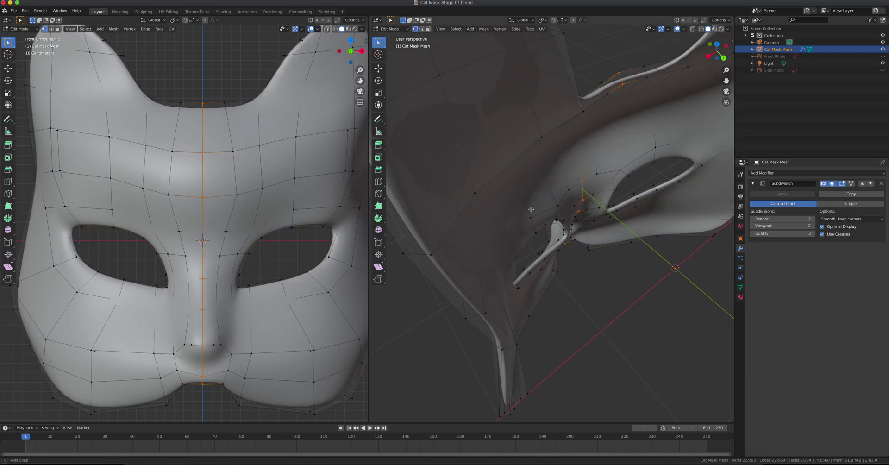
{"action": "scroll", "coordinate": [540, 204], "scroll_direction": "left", "scroll_amount": 5}
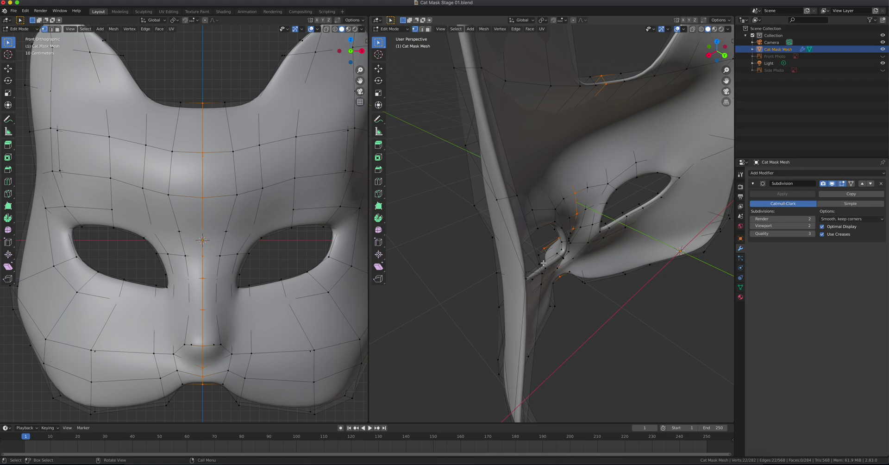
{"action": "scroll", "coordinate": [543, 263], "scroll_direction": "left", "scroll_amount": 10}
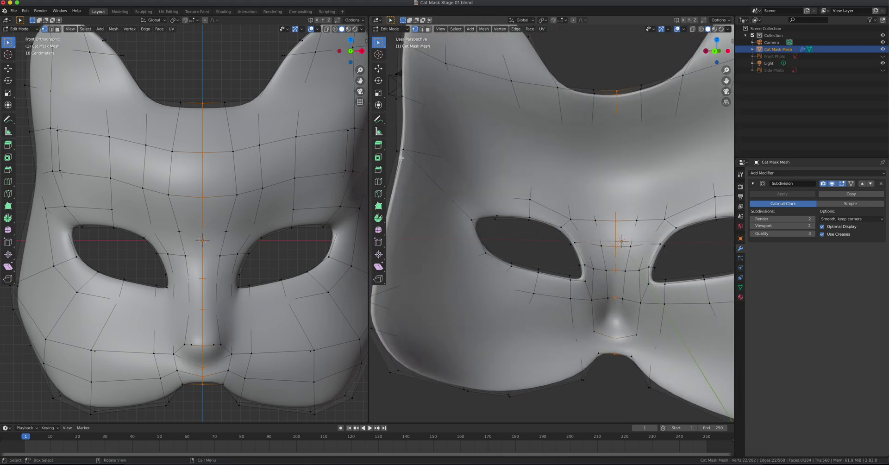
{"action": "middle_click_drag", "start_coordinate": [416, 261], "coordinate": [620, 241]}
{"action": "key", "text": "Tab"}
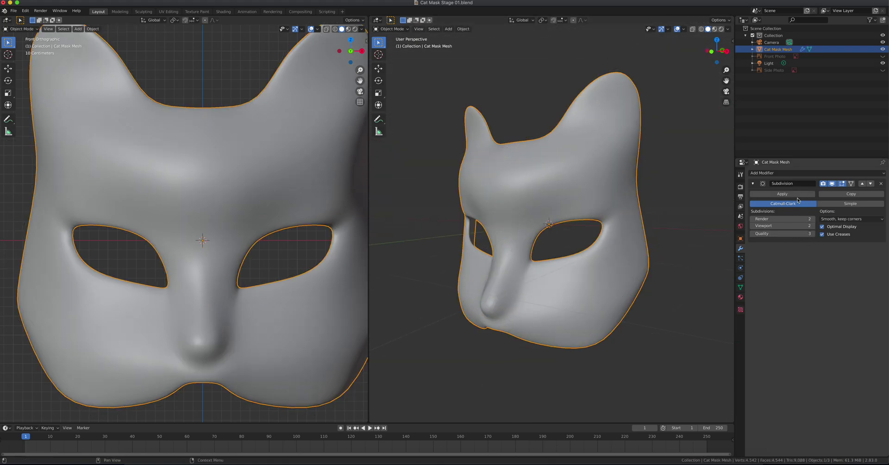
{"action": "left_click", "coordinate": [832, 185]}
{"action": "left_click", "coordinate": [833, 183]}
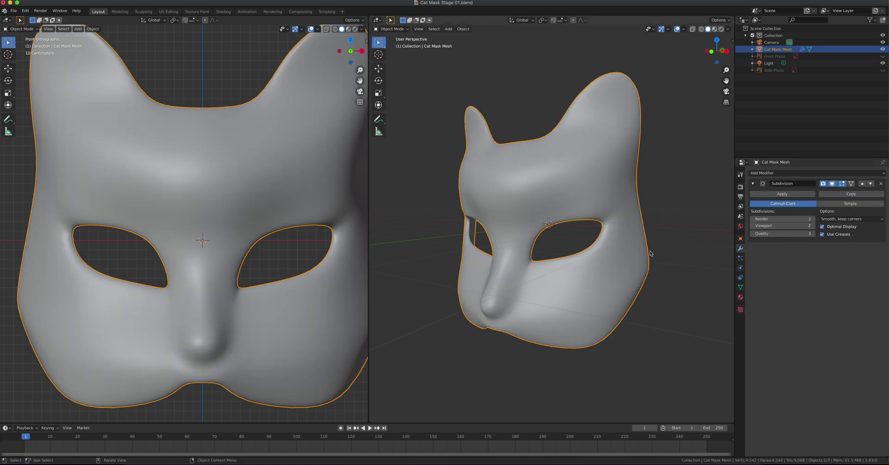
{"action": "scroll", "coordinate": [514, 266], "scroll_direction": "up", "scroll_amount": 3}
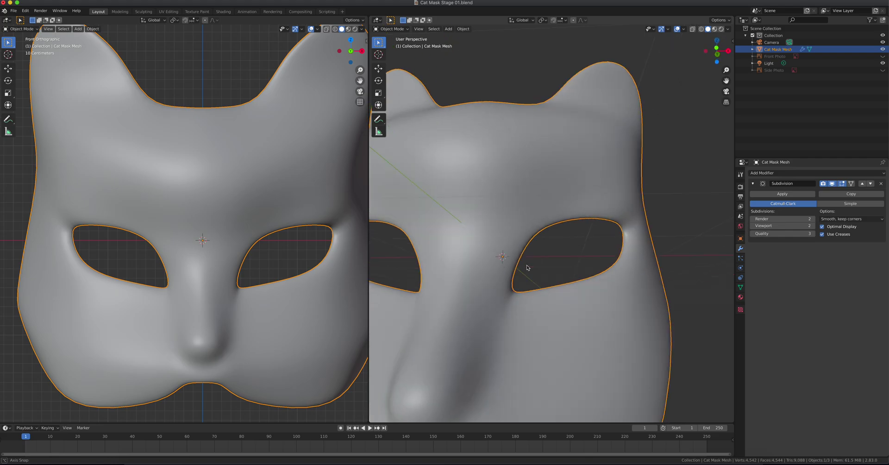
{"action": "mouse_move", "coordinate": [514, 285]}
{"action": "middle_mouse_down"}
{"action": "mouse_move", "coordinate": [537, 263]}
{"action": "mouse_move", "coordinate": [526, 278]}
{"action": "mouse_move", "coordinate": [472, 284]}
{"action": "mouse_move", "coordinate": [521, 294]}
{"action": "mouse_move", "coordinate": [524, 285]}
{"action": "middle_mouse_up"}
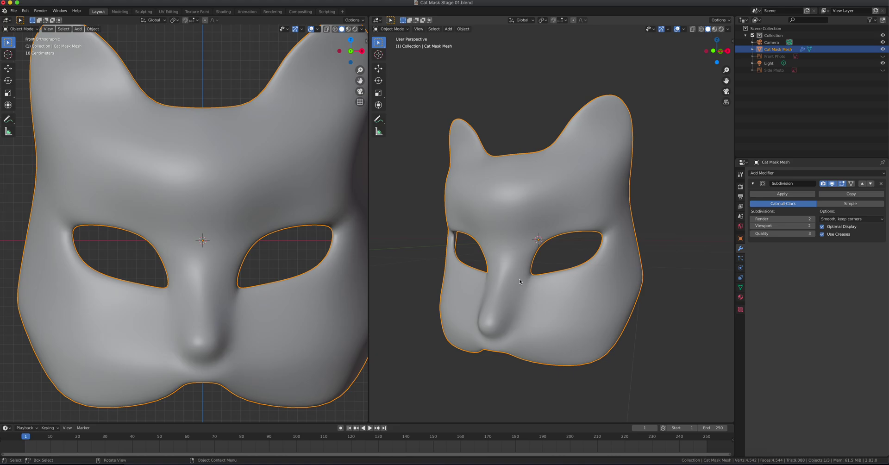
- Undo the Solidify and Mirror applications to restore both modifiers, then inspect the single mesh half
{"action": "key", "text": "ctrl+shift+z"}
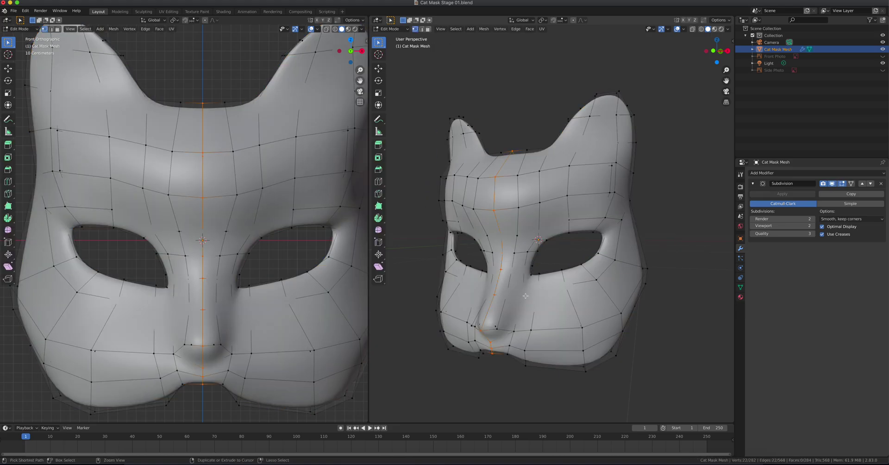
{"action": "key", "text": "Tab"}
{"action": "key", "text": "Tab"}
{"action": "key", "text": "Tab"}
{"action": "key", "text": "Tab"}
{"action": "key", "text": "Tab"}
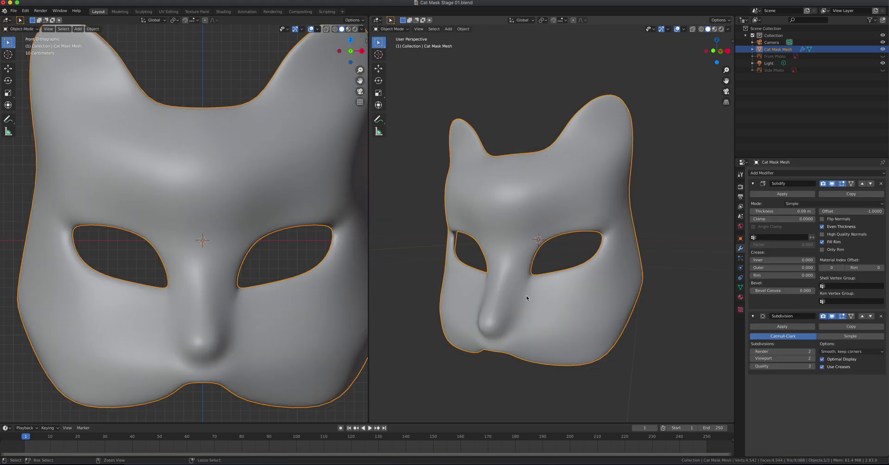
{"action": "key", "text": "ctrl+shift+z"}
{"action": "key", "text": "ctrl+shift+z"}
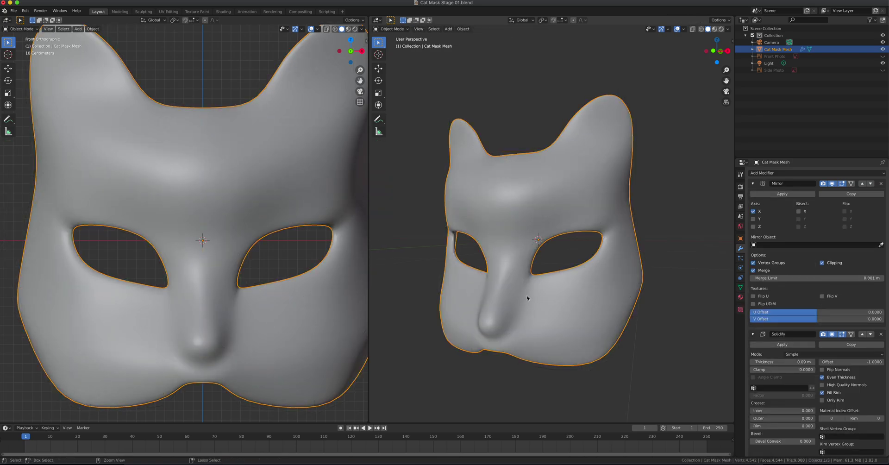
{"action": "key", "text": "Tab"}
{"action": "middle_click_drag", "start_coordinate": [489, 290], "coordinate": [546, 299]}
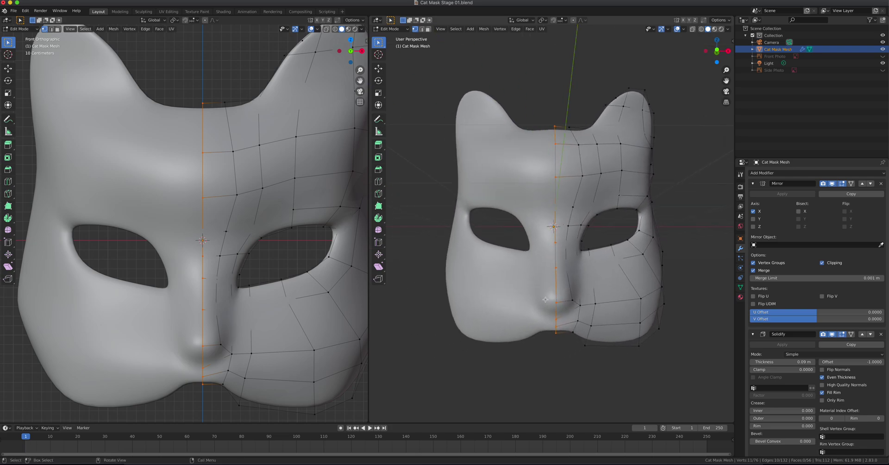